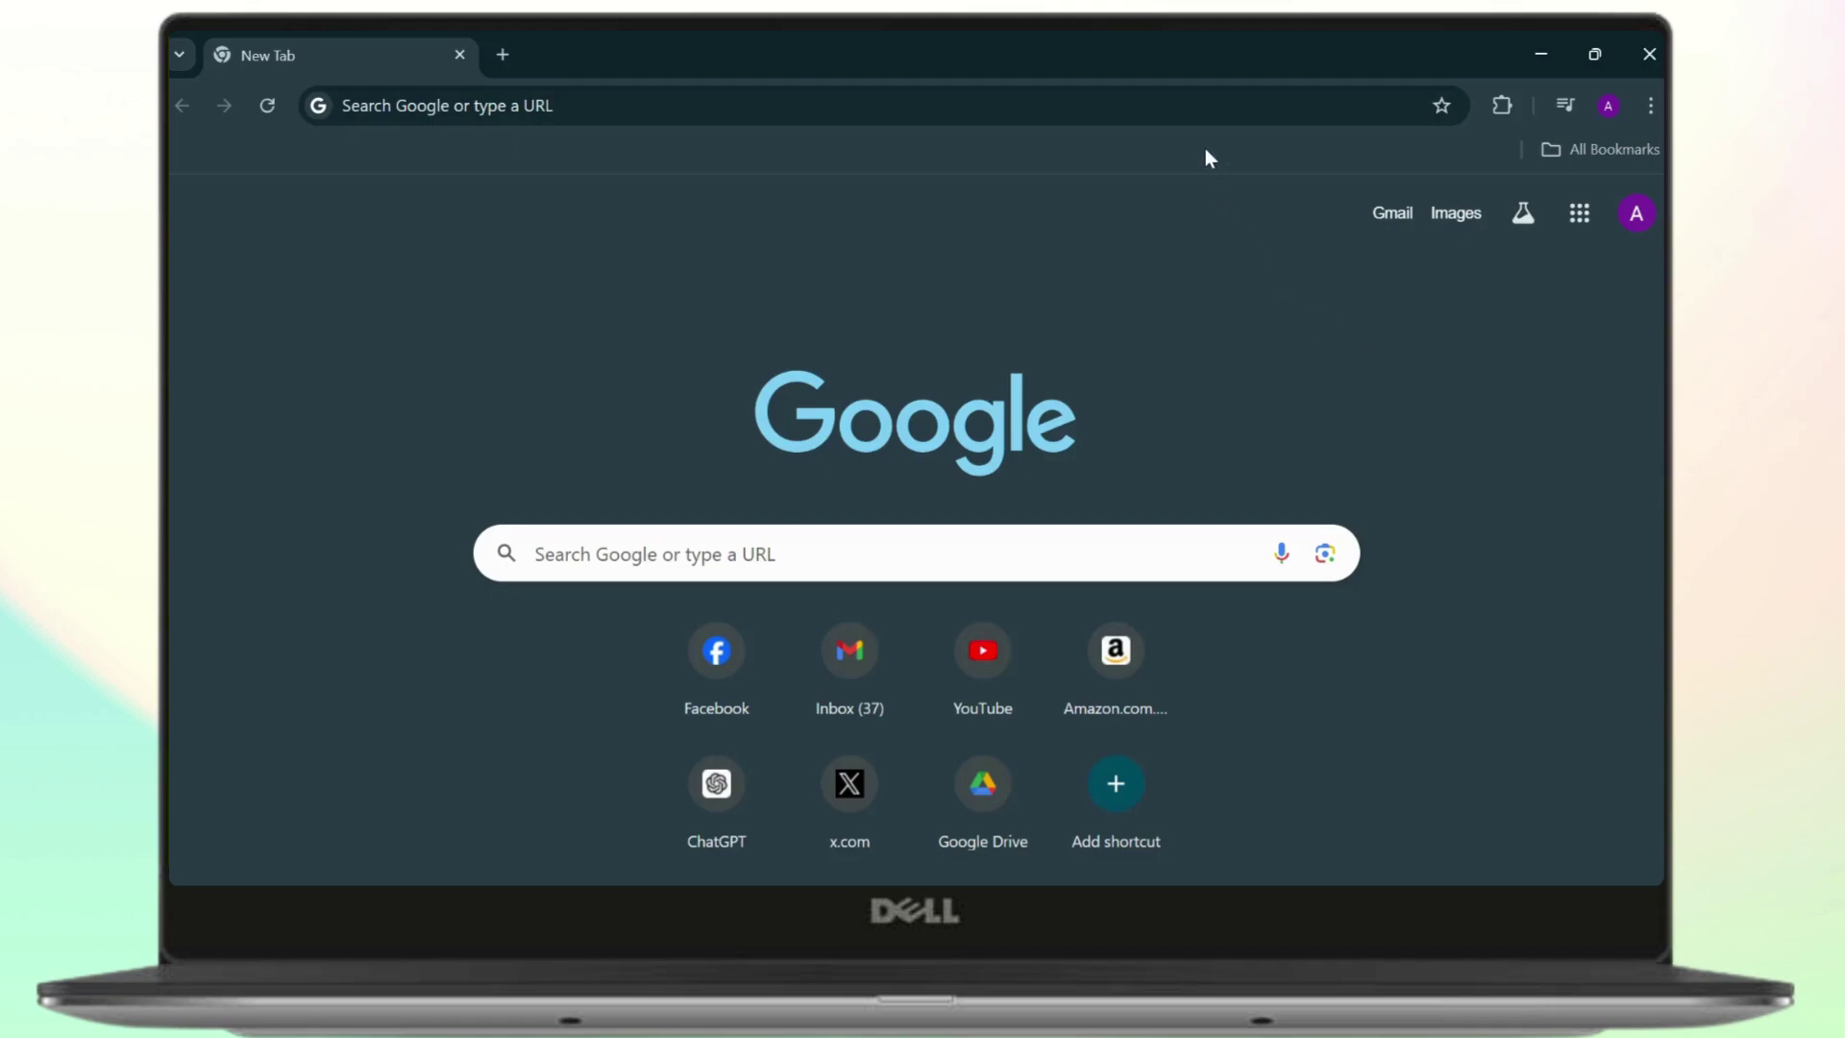
{"action": "left_click", "coordinate": [1205, 105]}
{"action": "type", "text": "si"}
{"action": "key", "text": "BackSpace"}
{"action": "key", "text": "BackSpace"}
{"action": "key", "text": "BackSpace"}
{"action": "type", "text": "discord.com/channels/@me"}
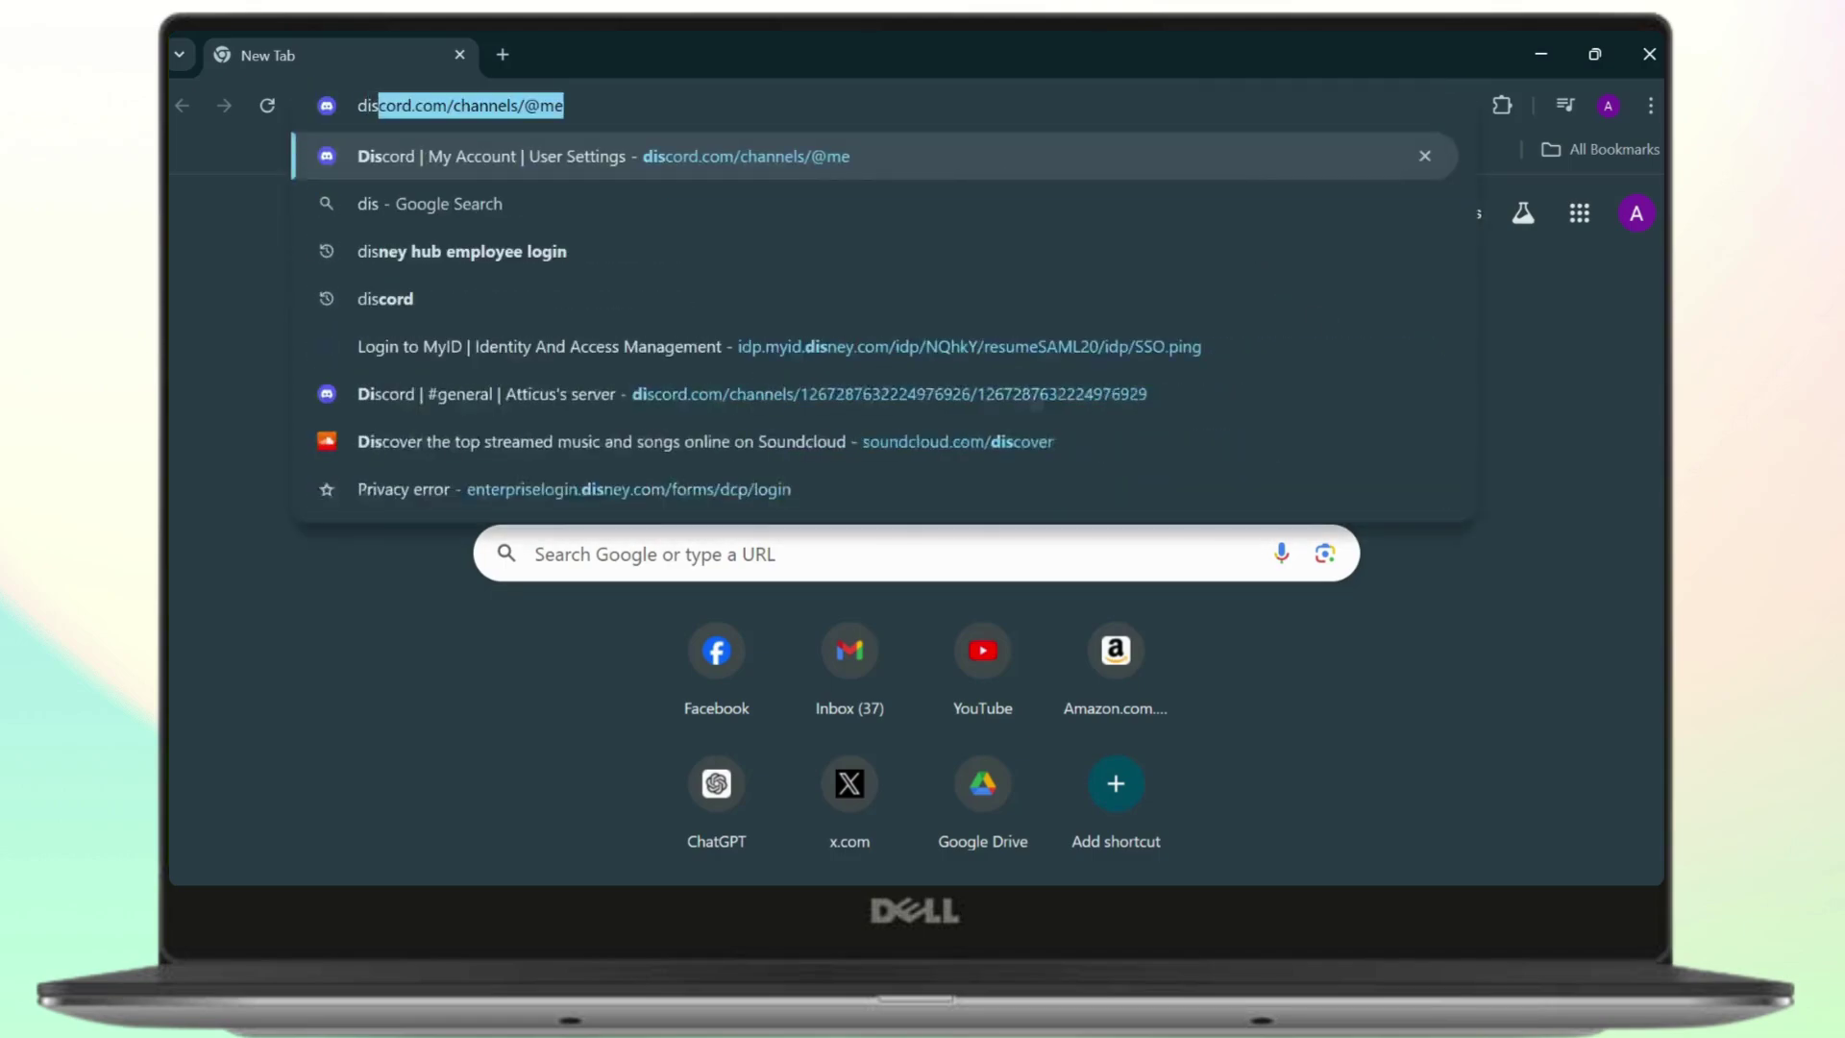
{"action": "key", "text": "Return"}
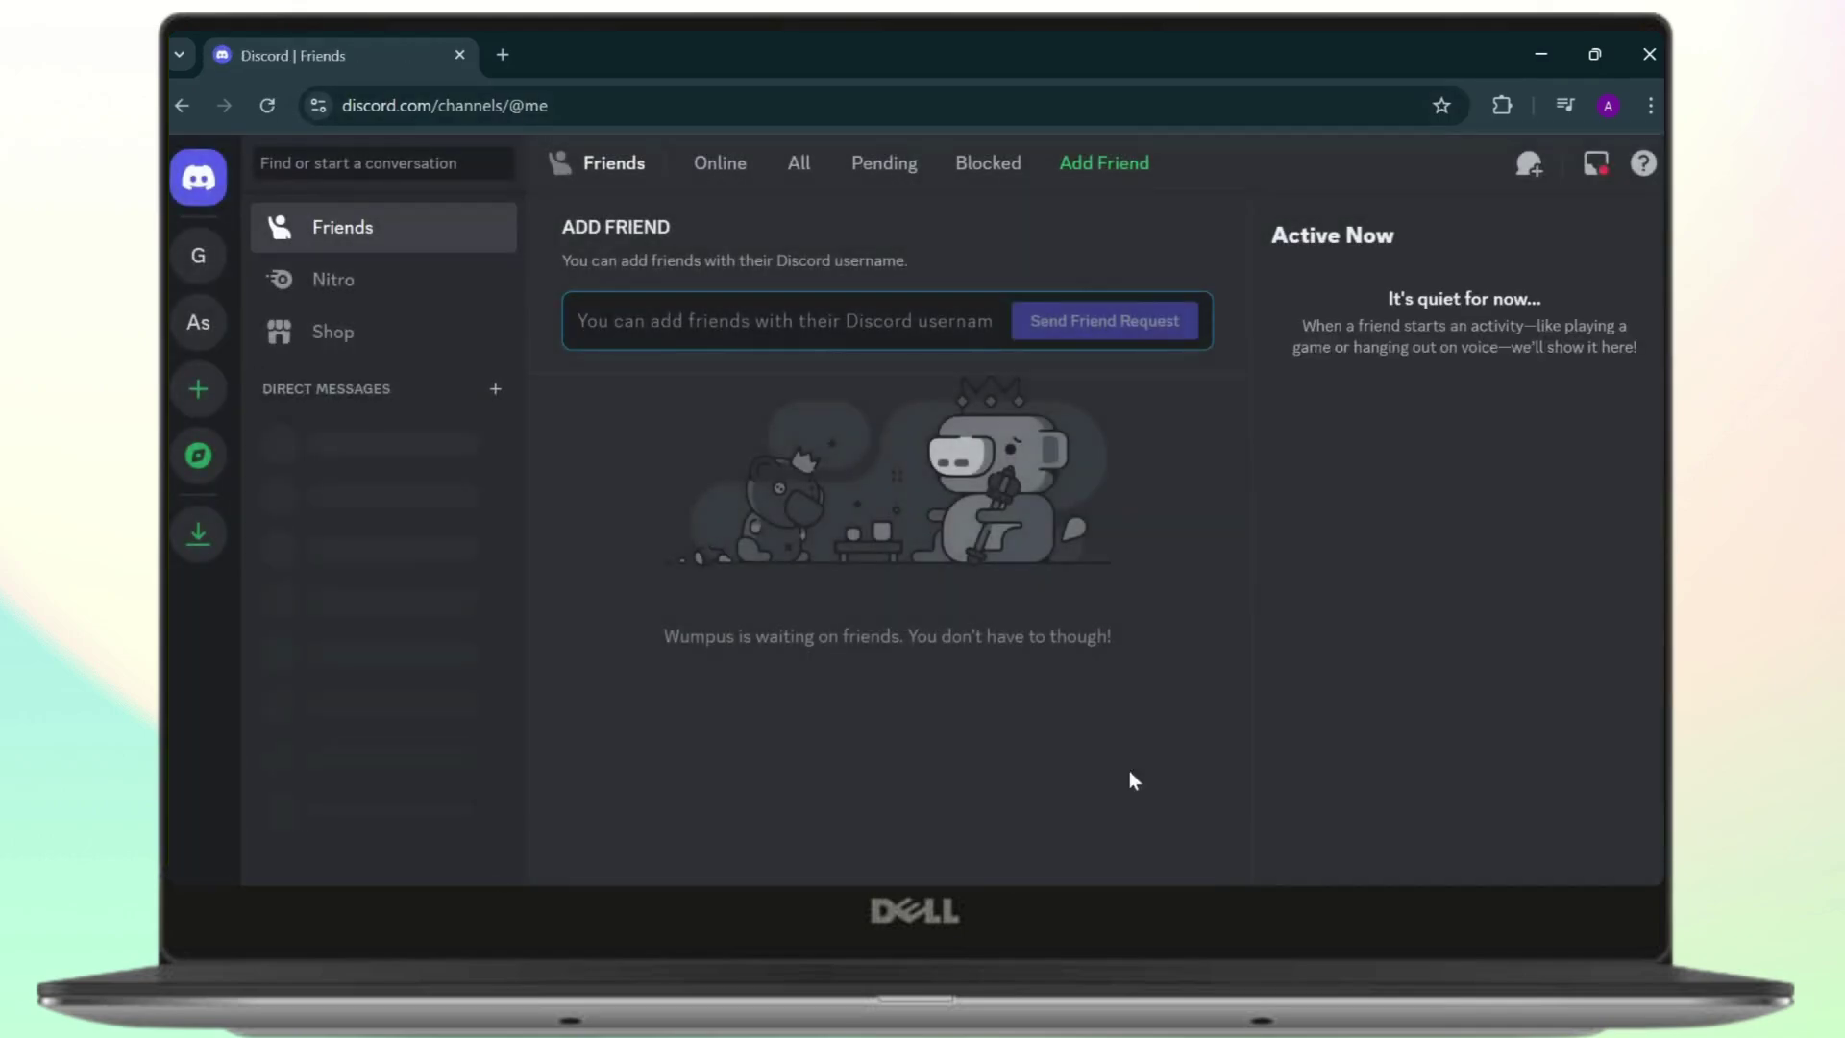
Open User Settings with Ctrl+comma, glance at Profiles, then return to My Account
{"action": "left_click", "coordinate": [691, 595]}
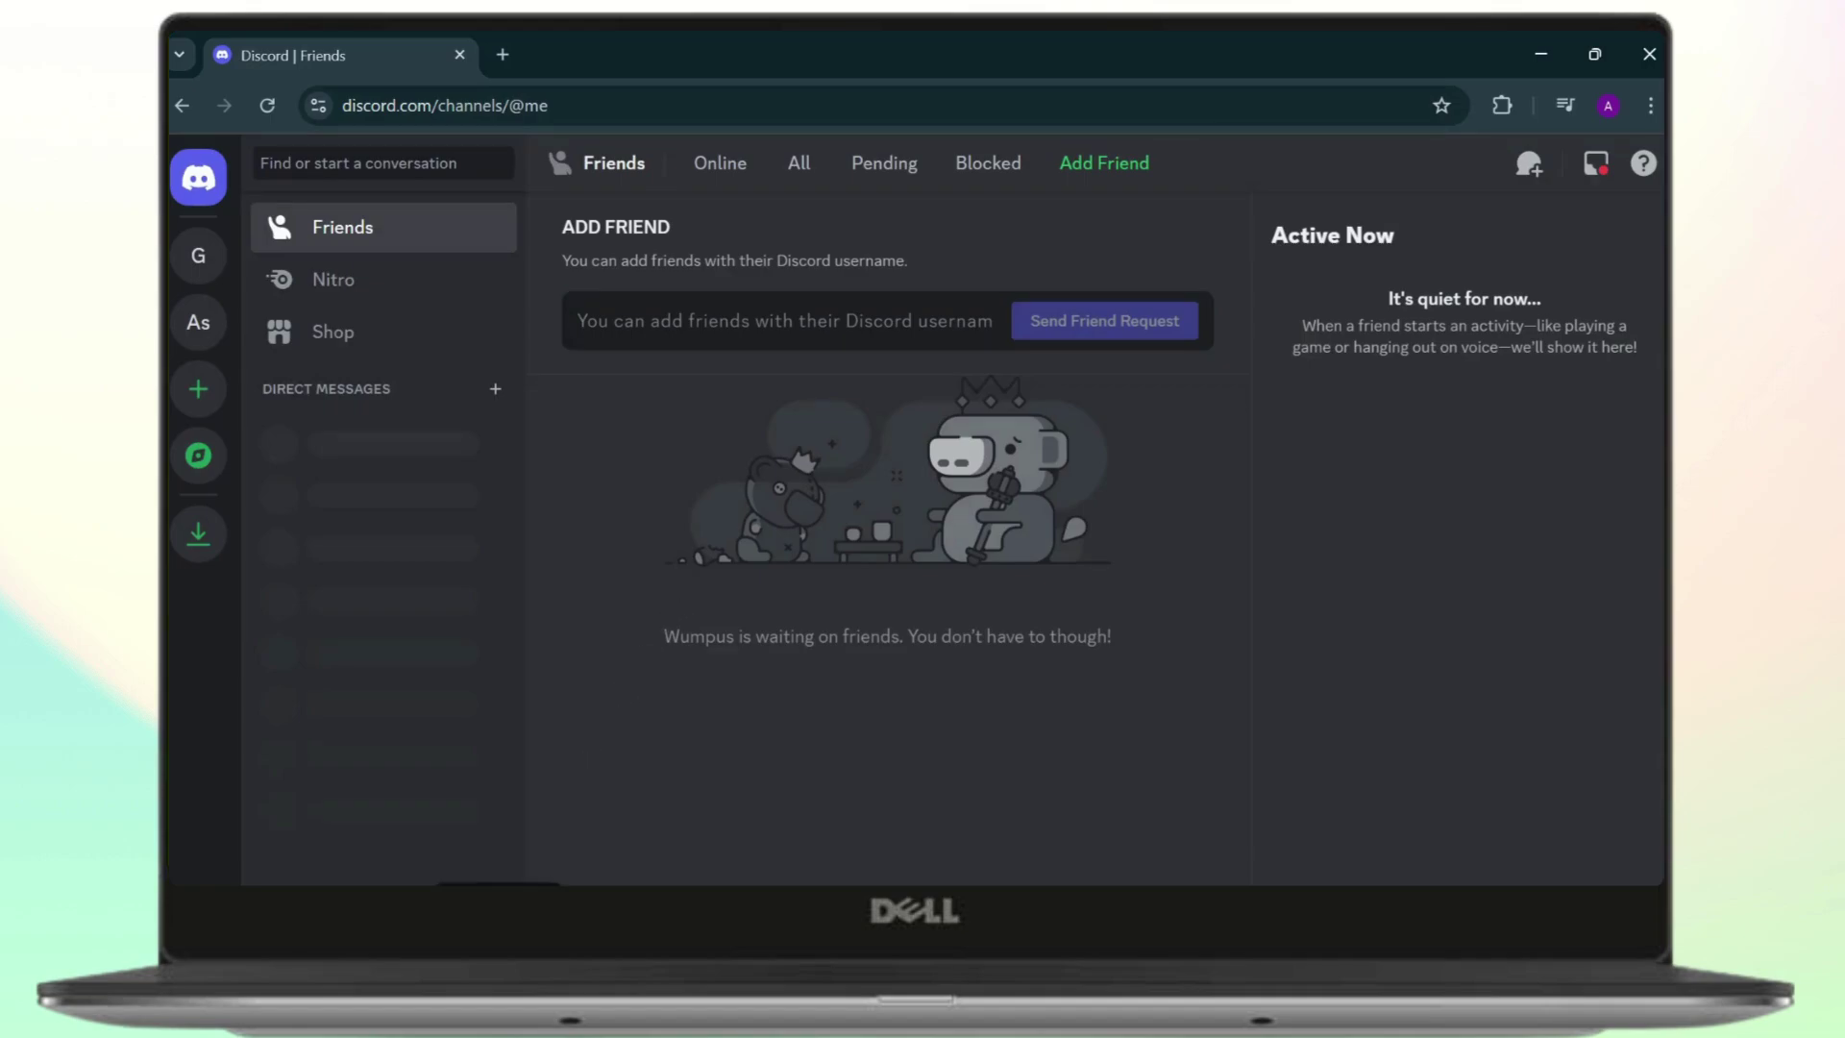
{"action": "key", "text": "ctrl+comma"}
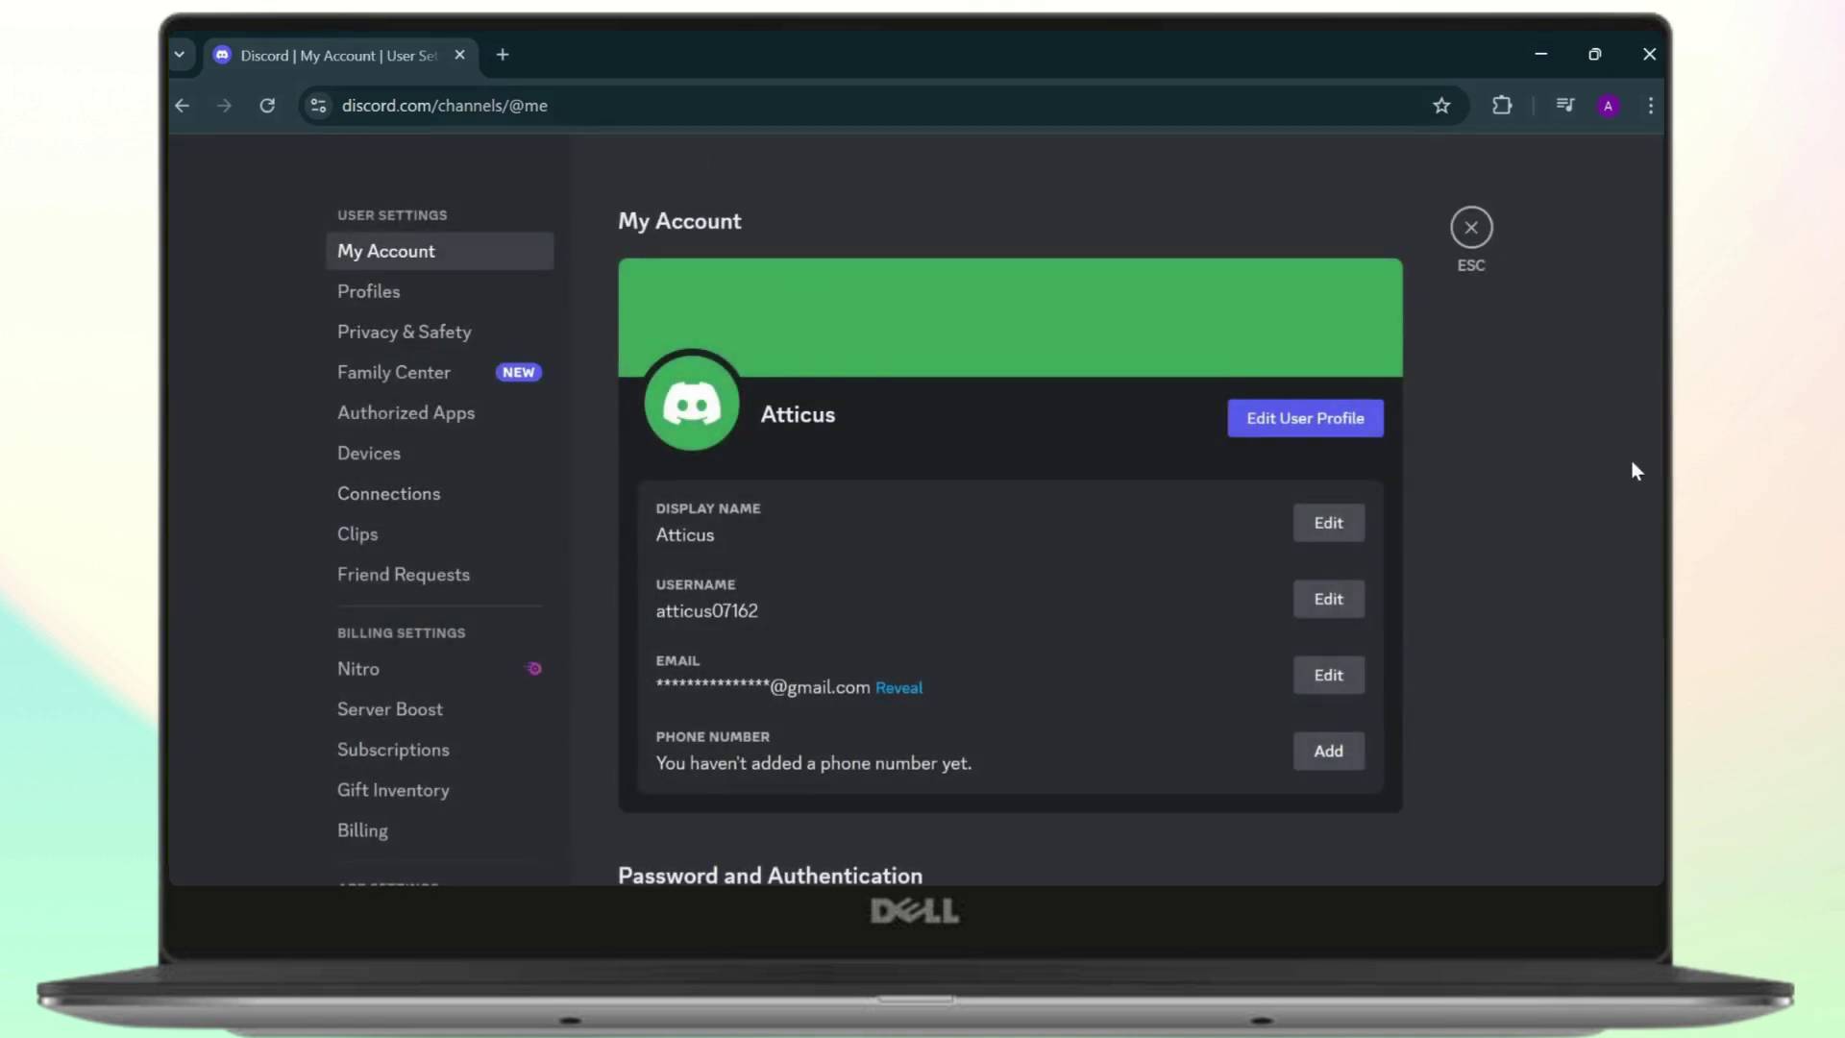
{"action": "scroll", "coordinate": [1629, 458], "scroll_direction": "down", "scroll_amount": 1}
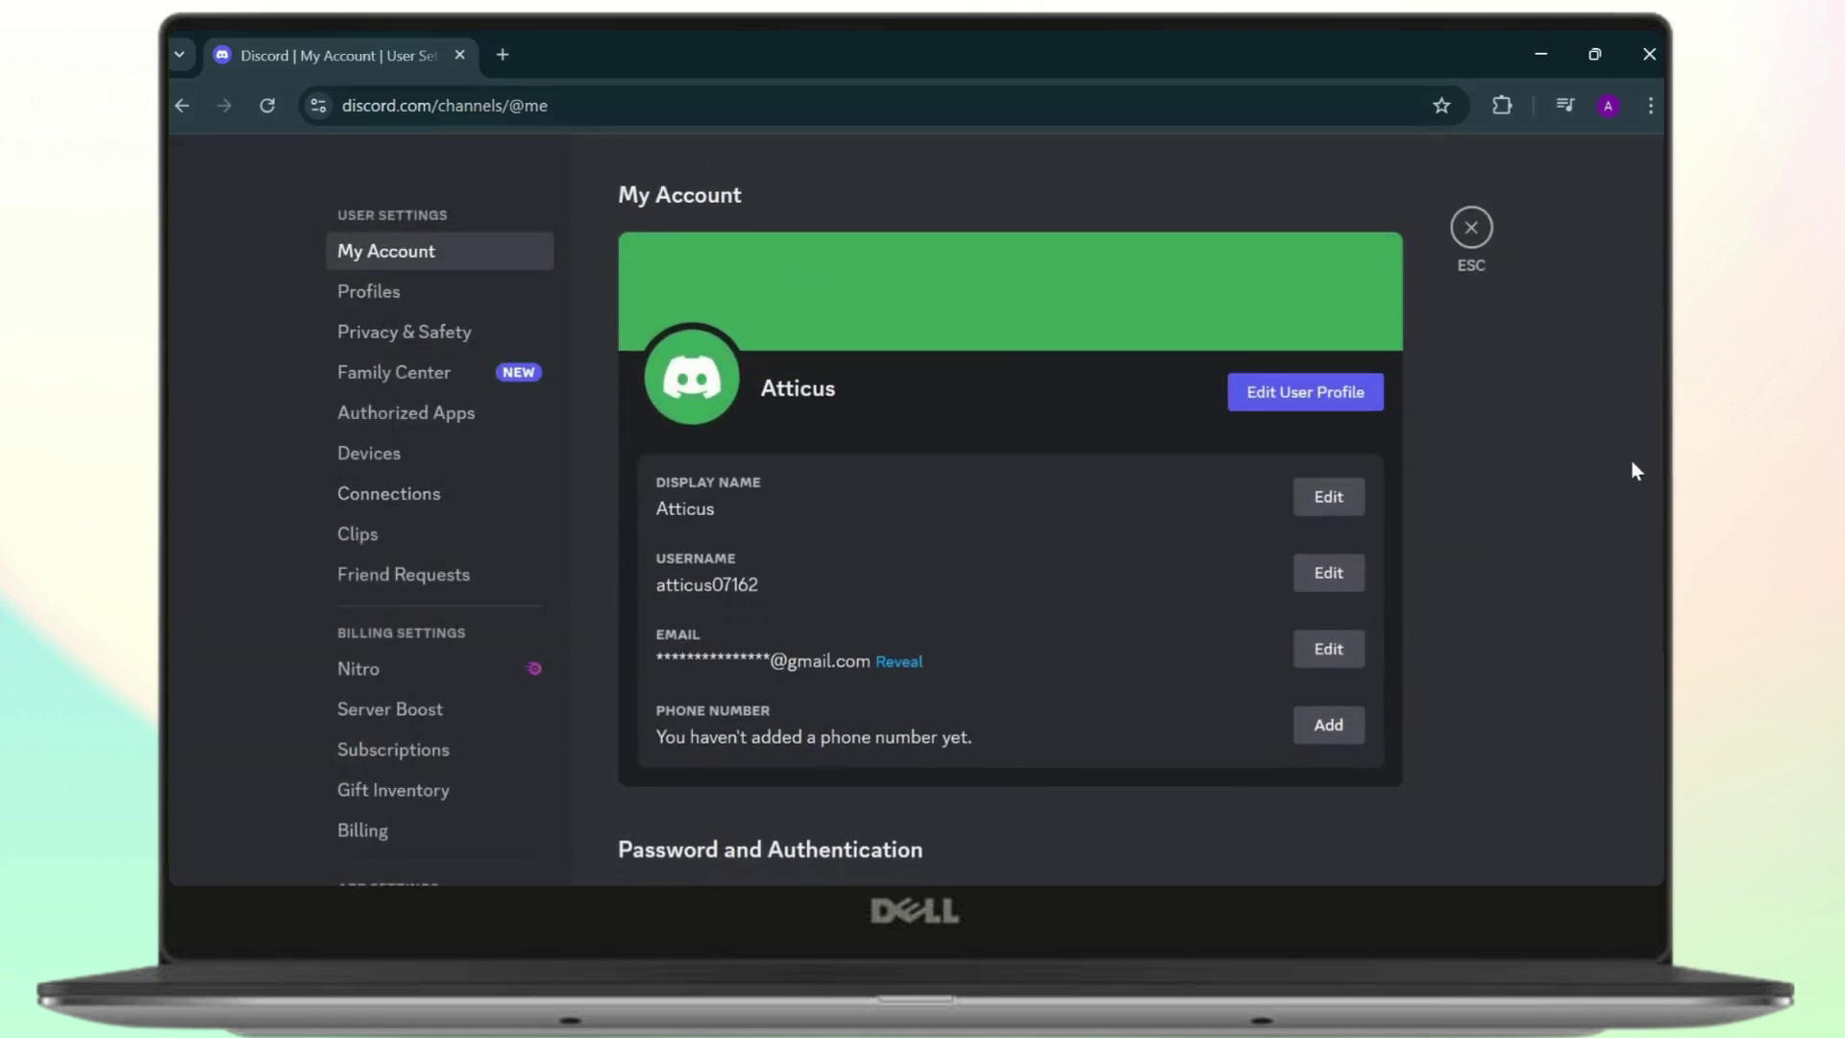
{"action": "left_click", "coordinate": [464, 294]}
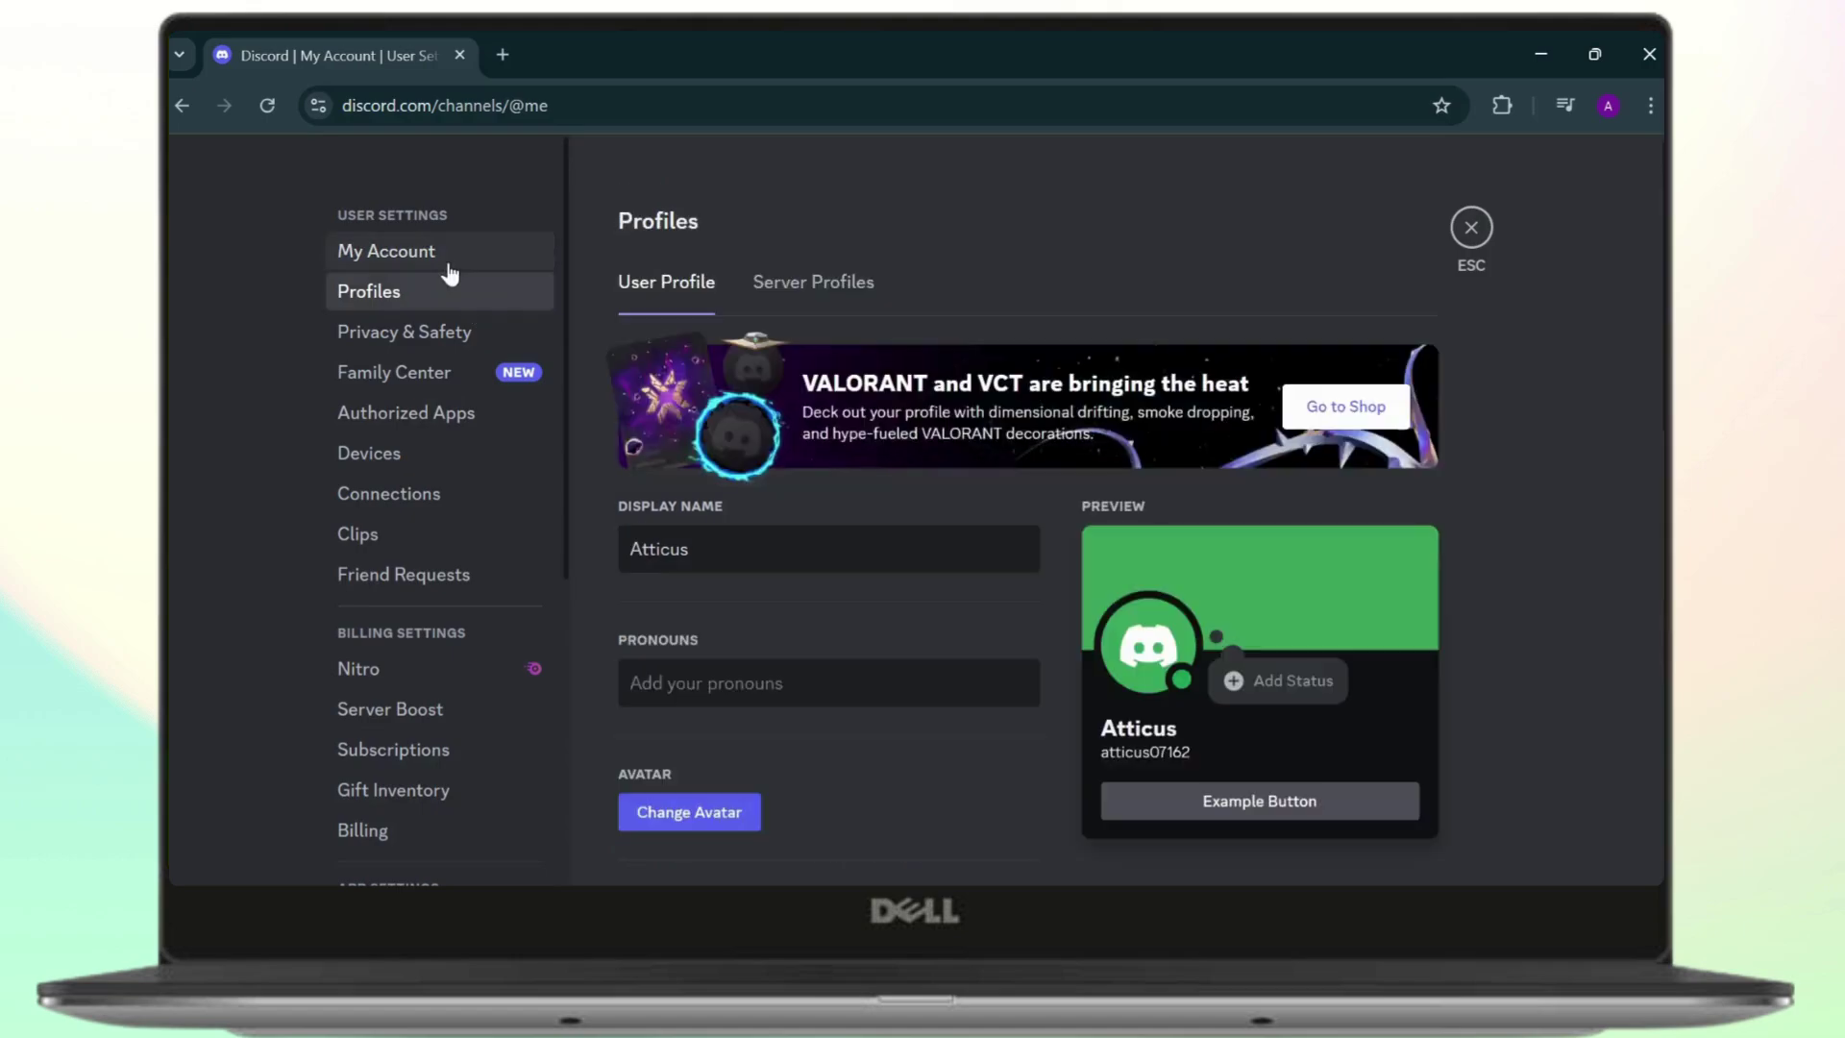
{"action": "left_click", "coordinate": [445, 255]}
{"action": "scroll", "coordinate": [1534, 594], "scroll_direction": "down", "scroll_amount": 1}
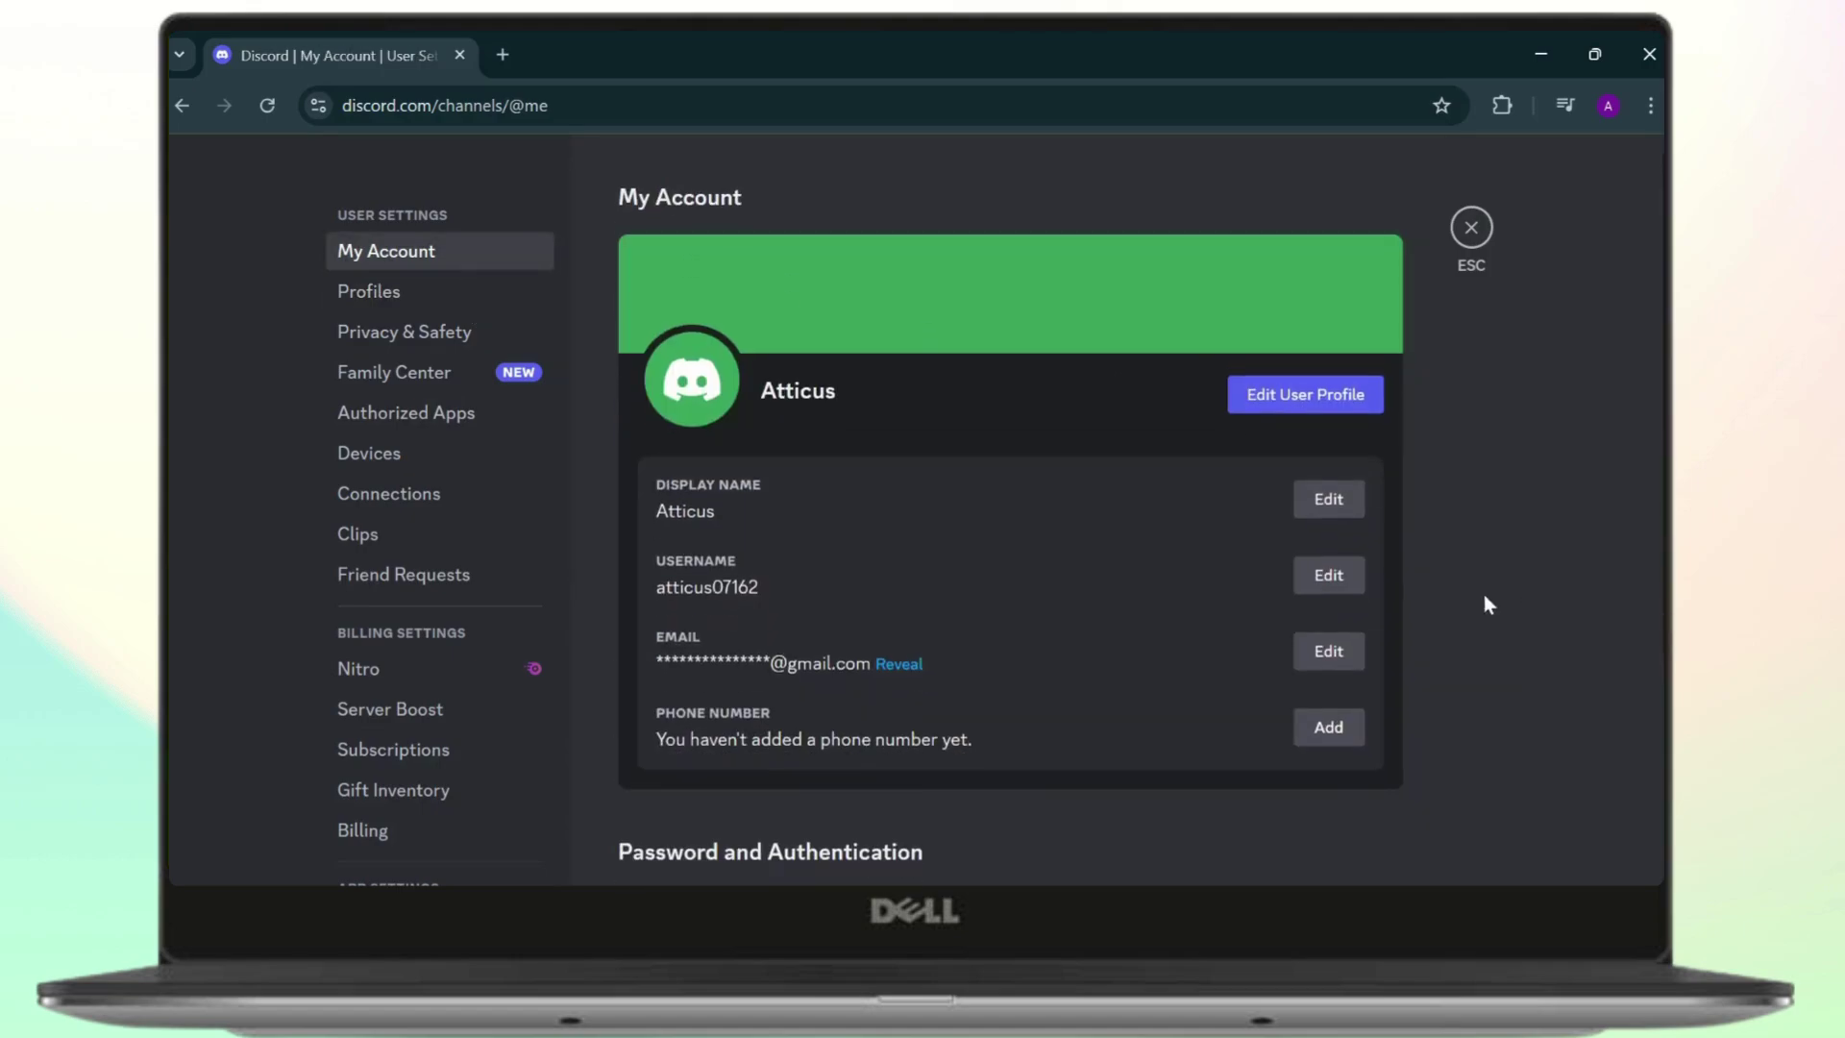
{"action": "scroll", "coordinate": [1524, 594], "scroll_direction": "down", "scroll_amount": 2}
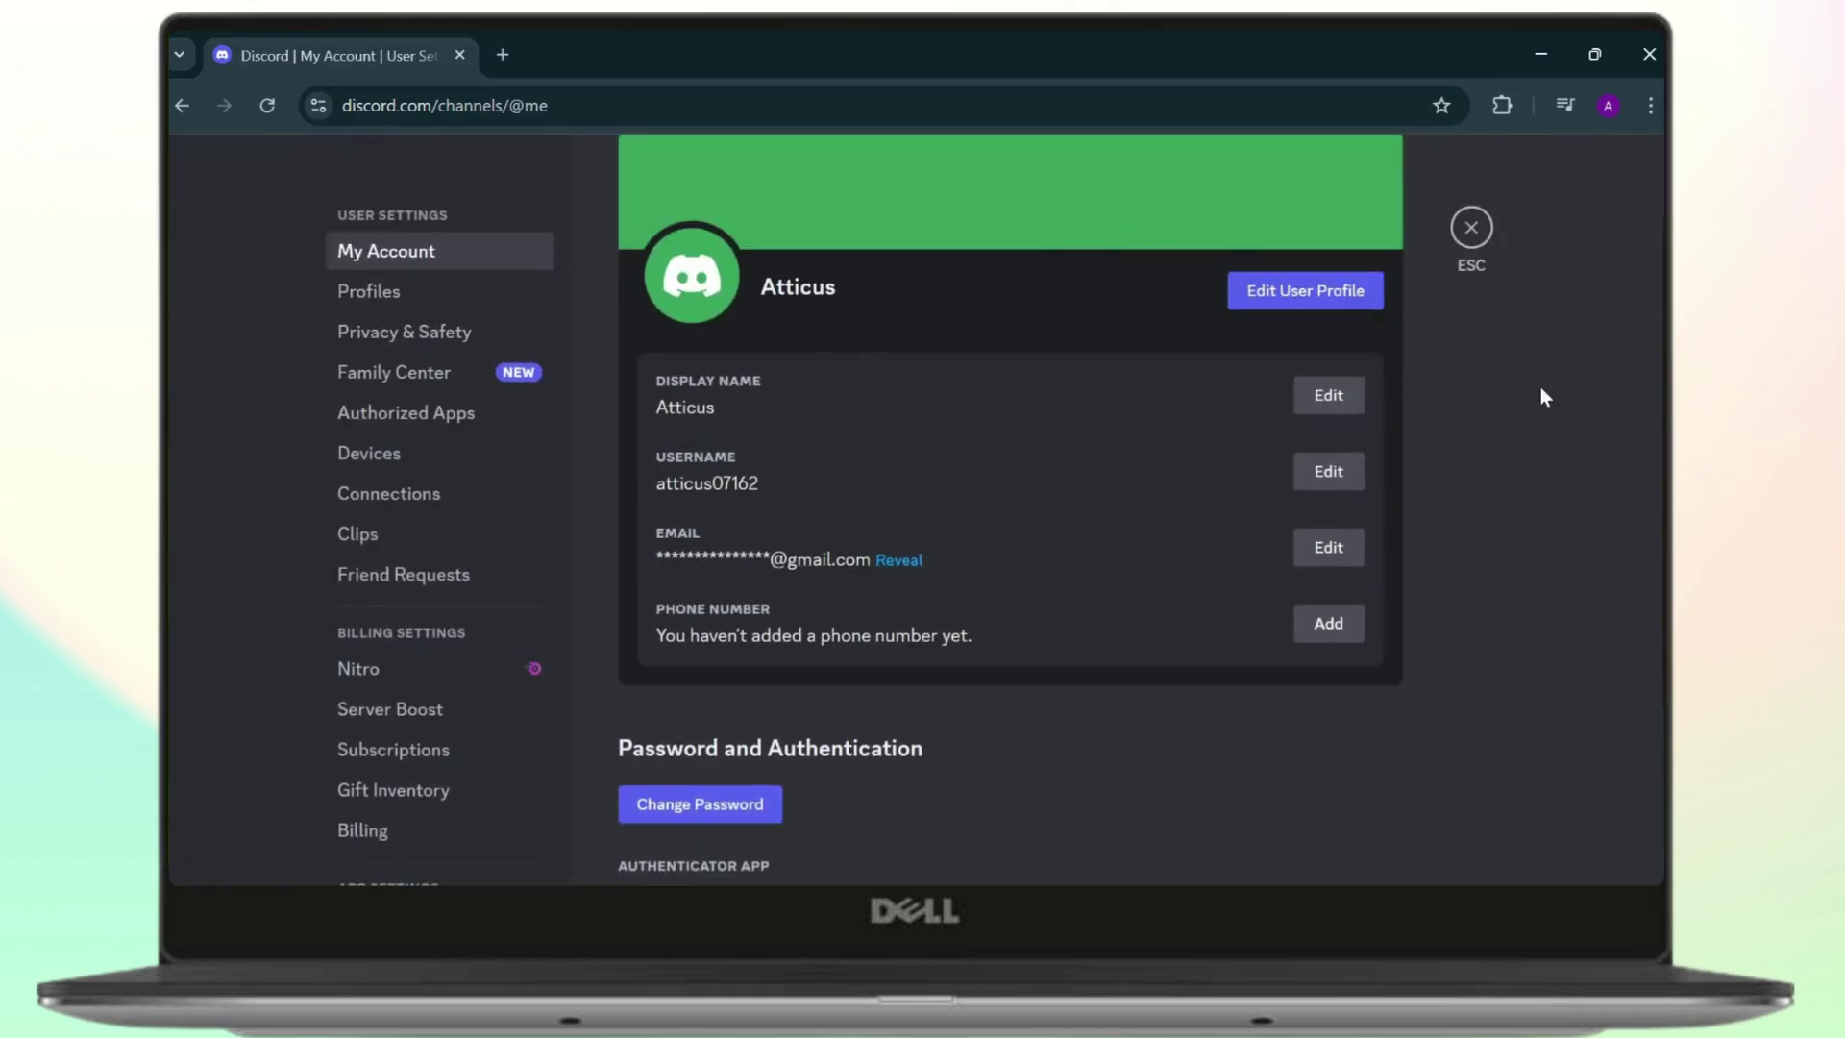
{"action": "scroll", "coordinate": [1541, 397], "scroll_direction": "up", "scroll_amount": 2}
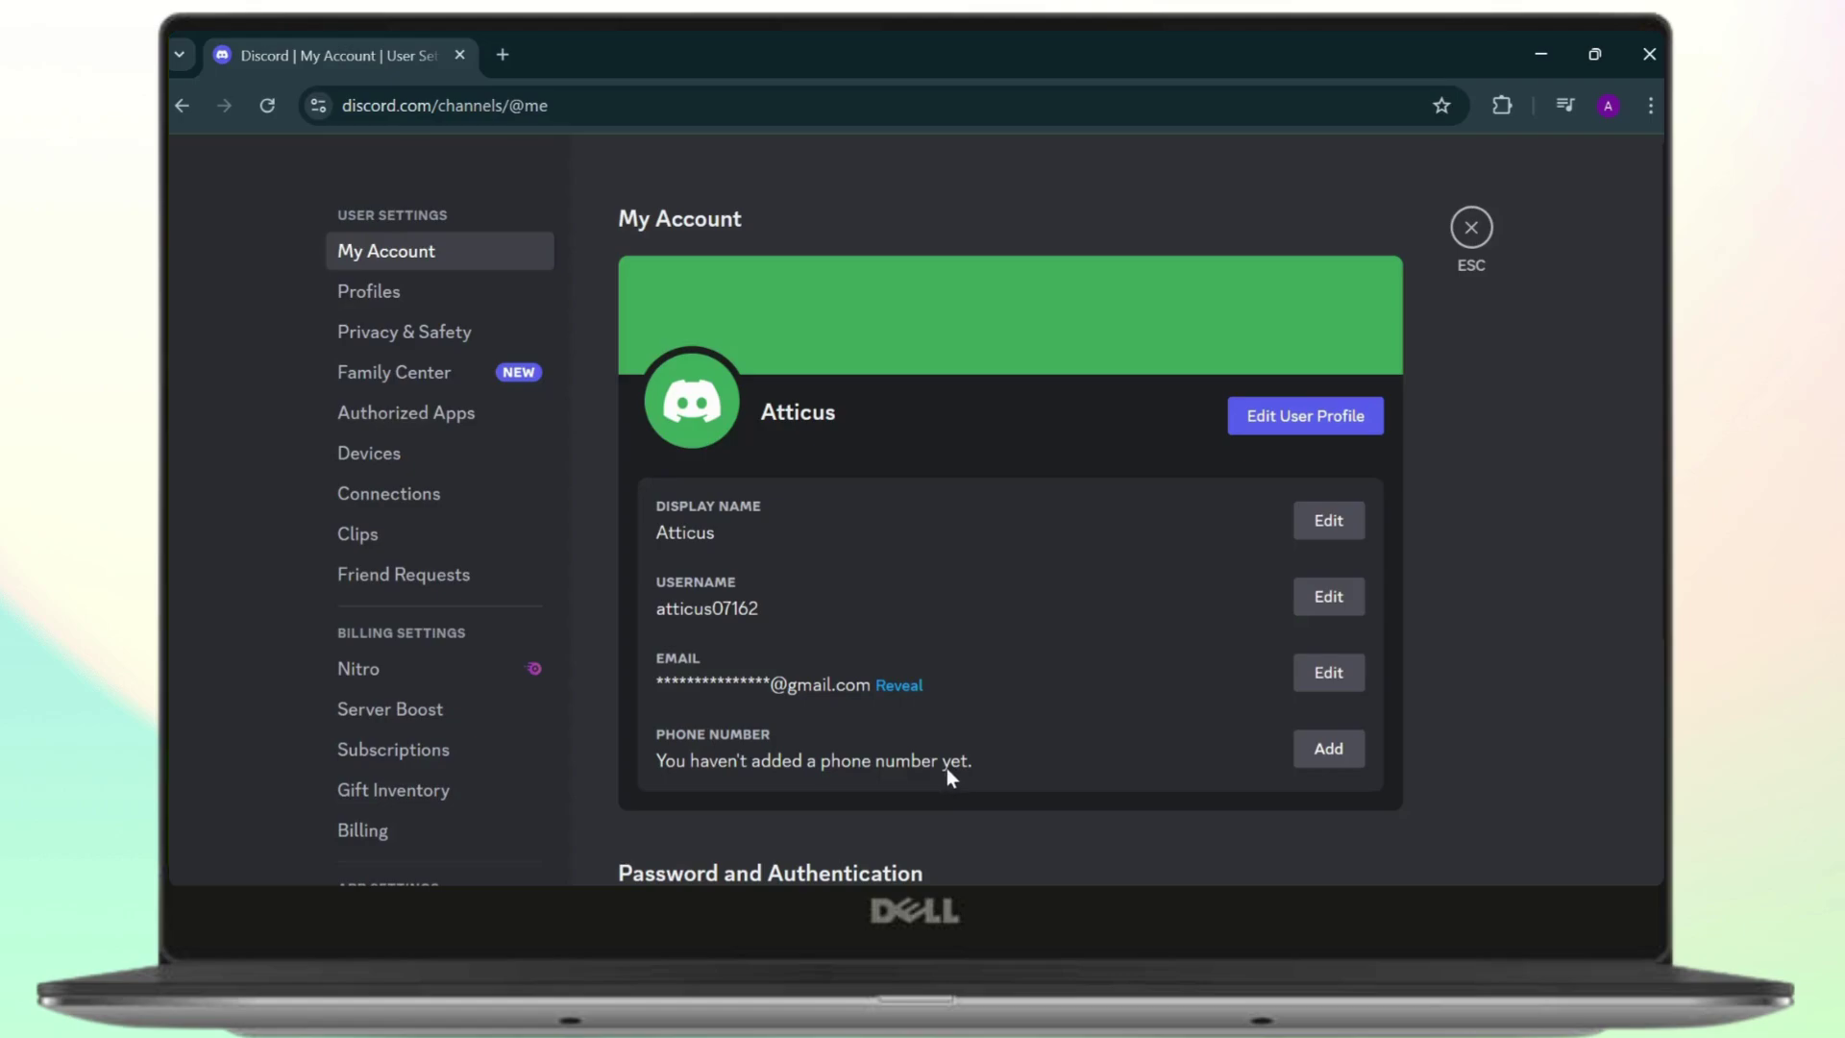
Open a second blank Chrome tab, then return to the Discord My Account tab
{"action": "key", "text": "ctrl+t"}
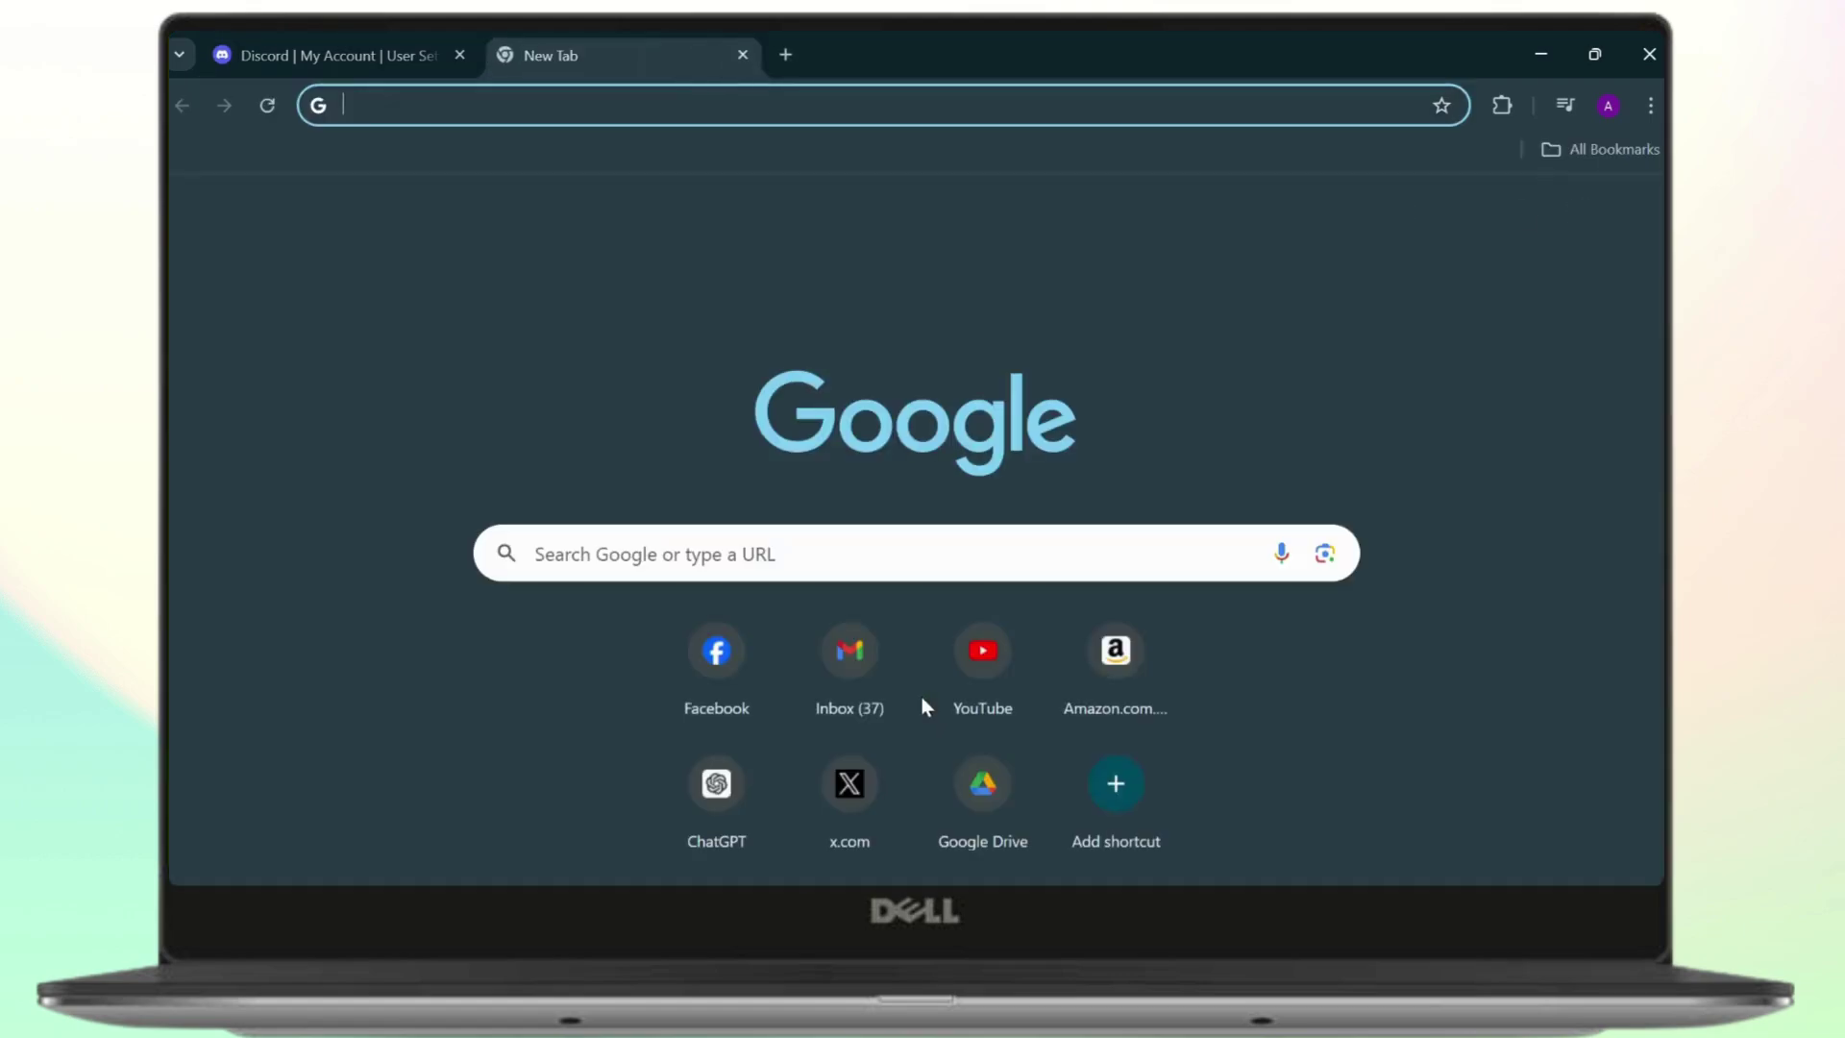
{"action": "key", "text": "ctrl+shift+Tab"}
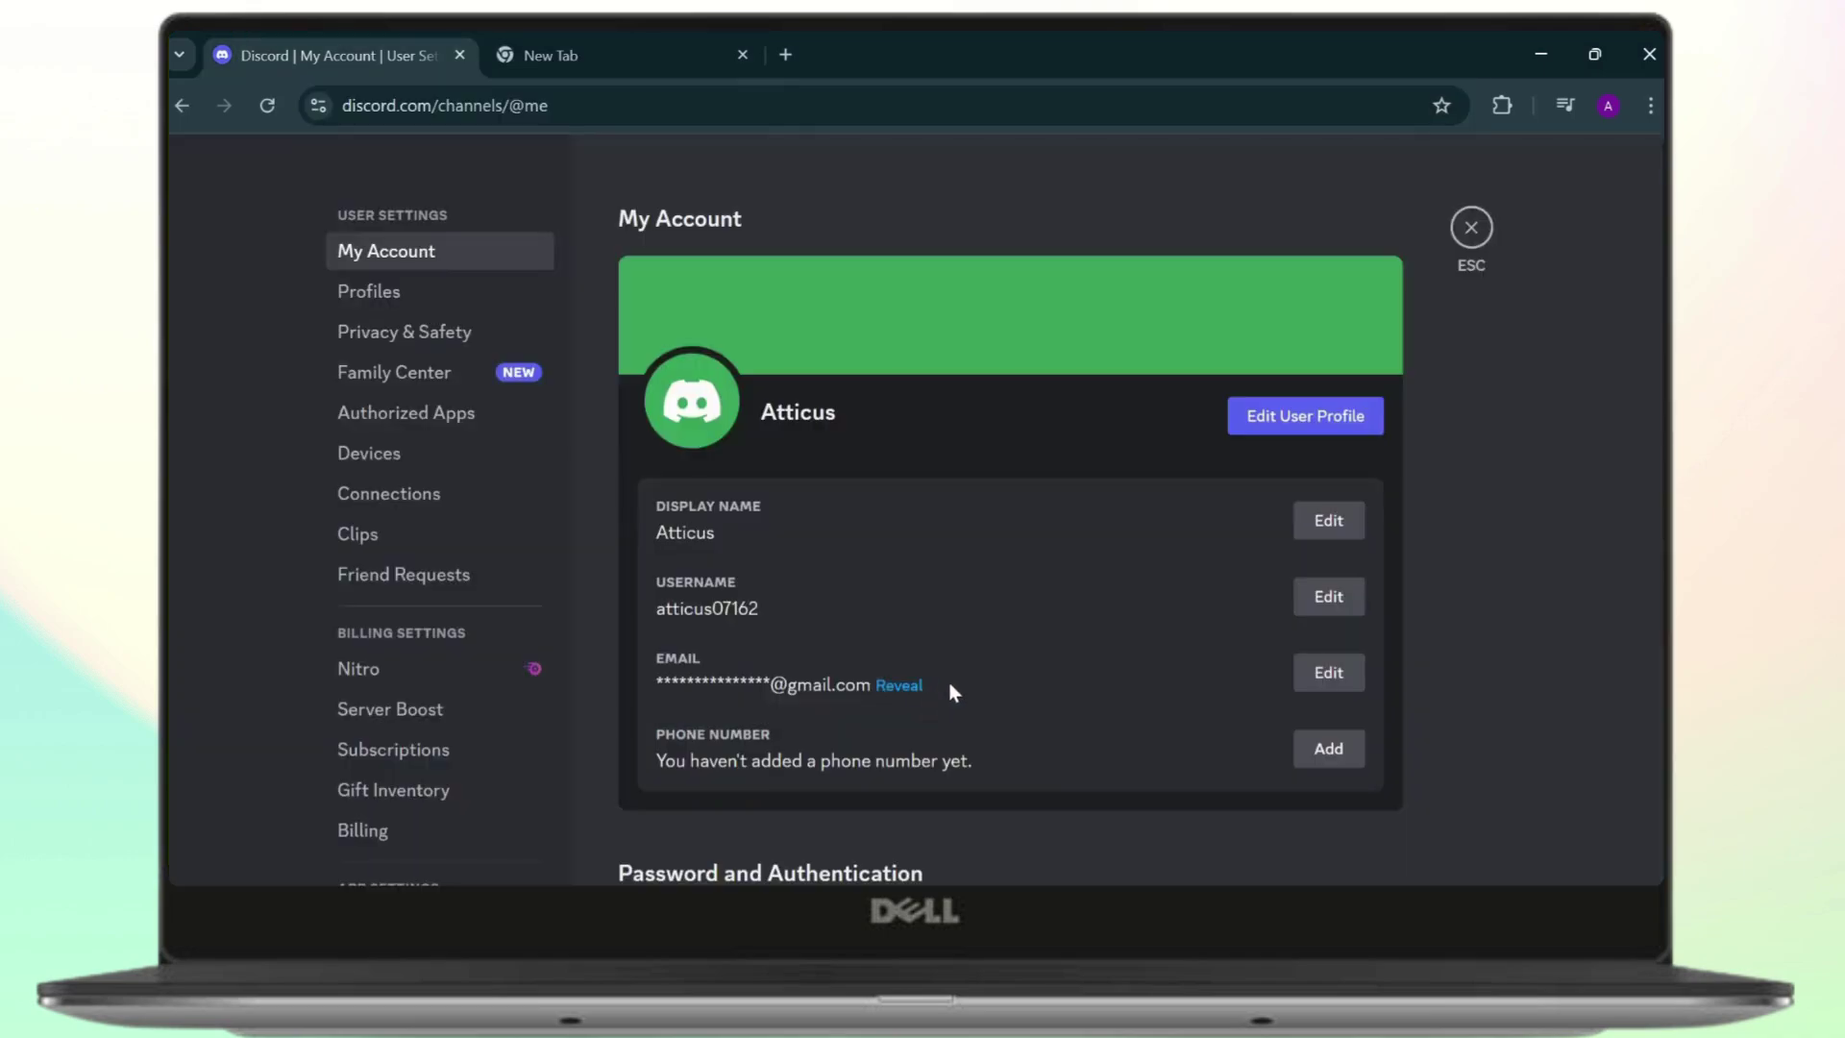